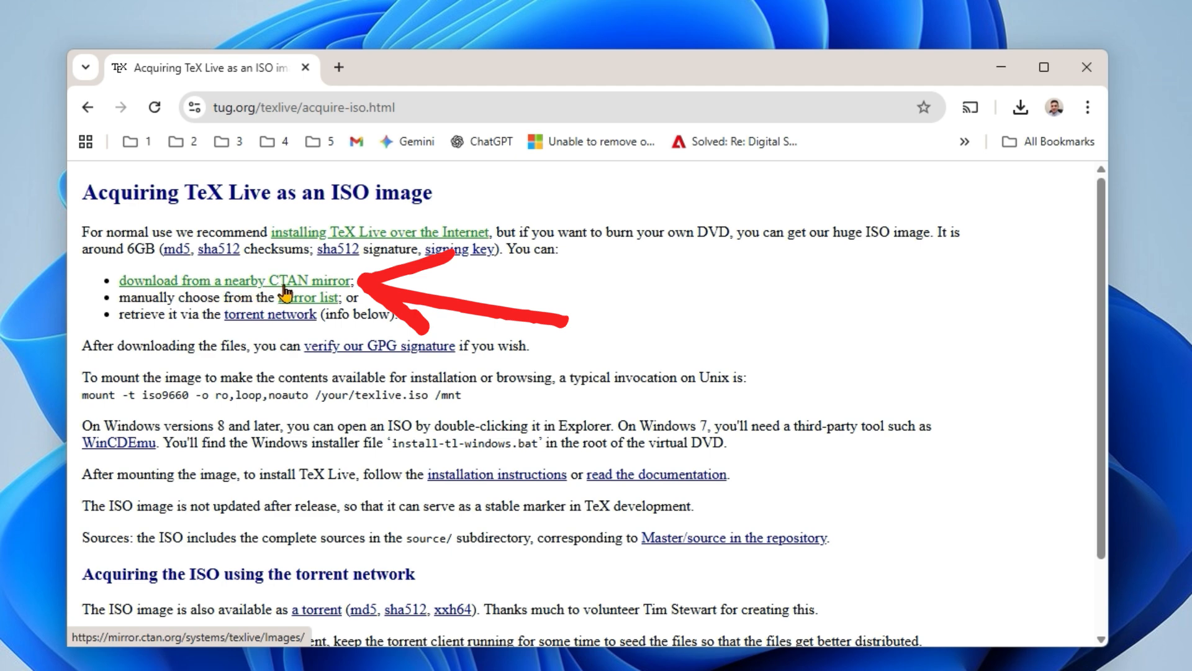
- Download texlive2025.iso from a nearby CTAN mirror
click(220, 288)
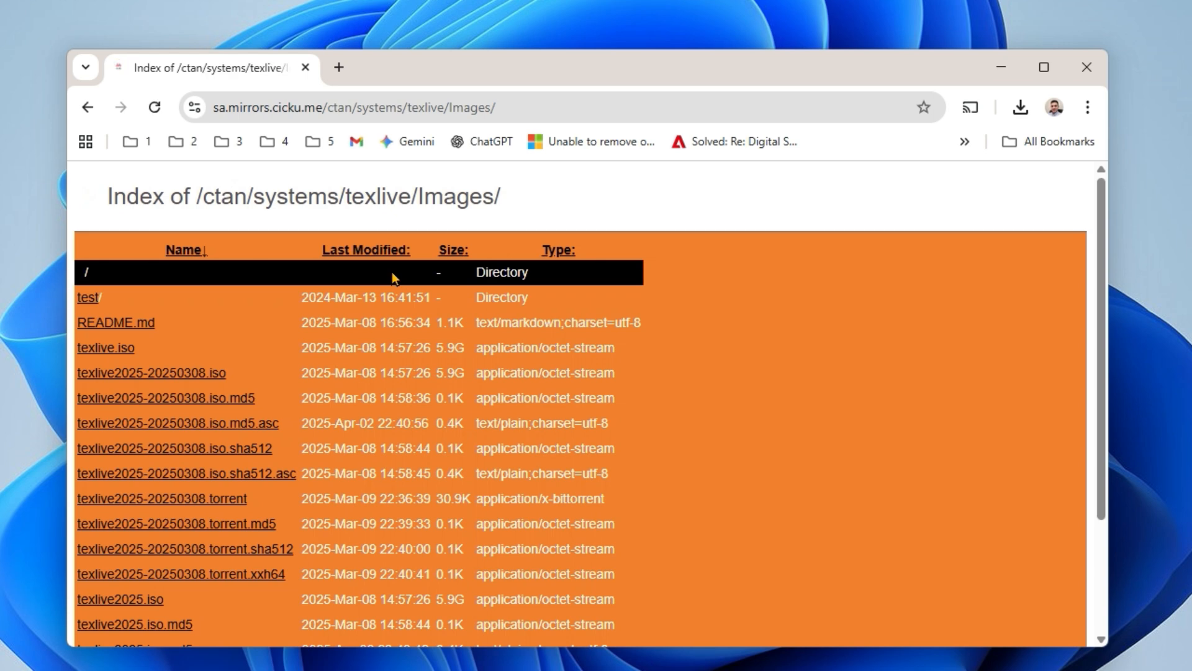
drag(1101, 270, 1121, 371)
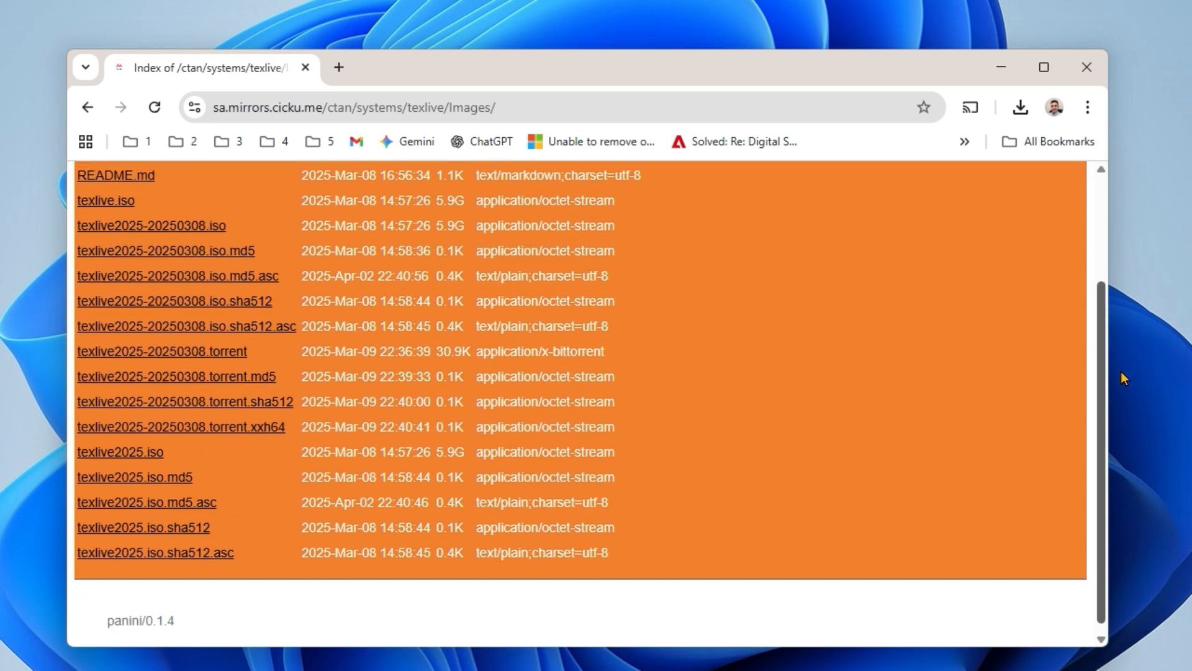
click(145, 454)
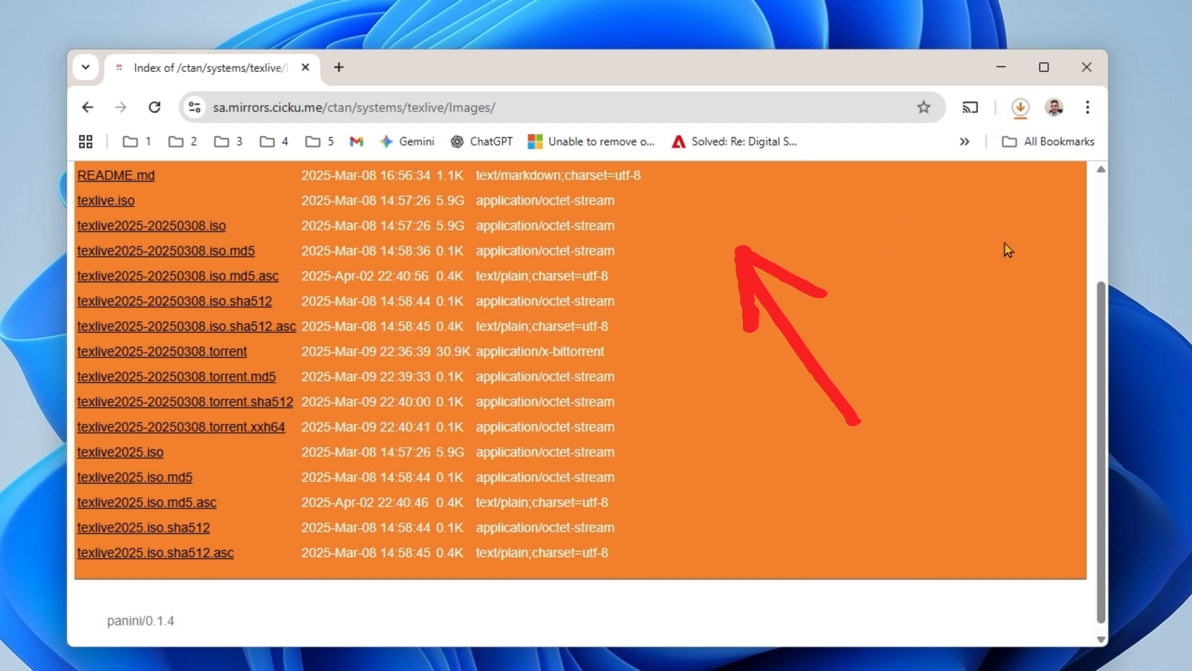
- Check the TeX Live ISO download in the recent download history and minimize the browser
click(1019, 109)
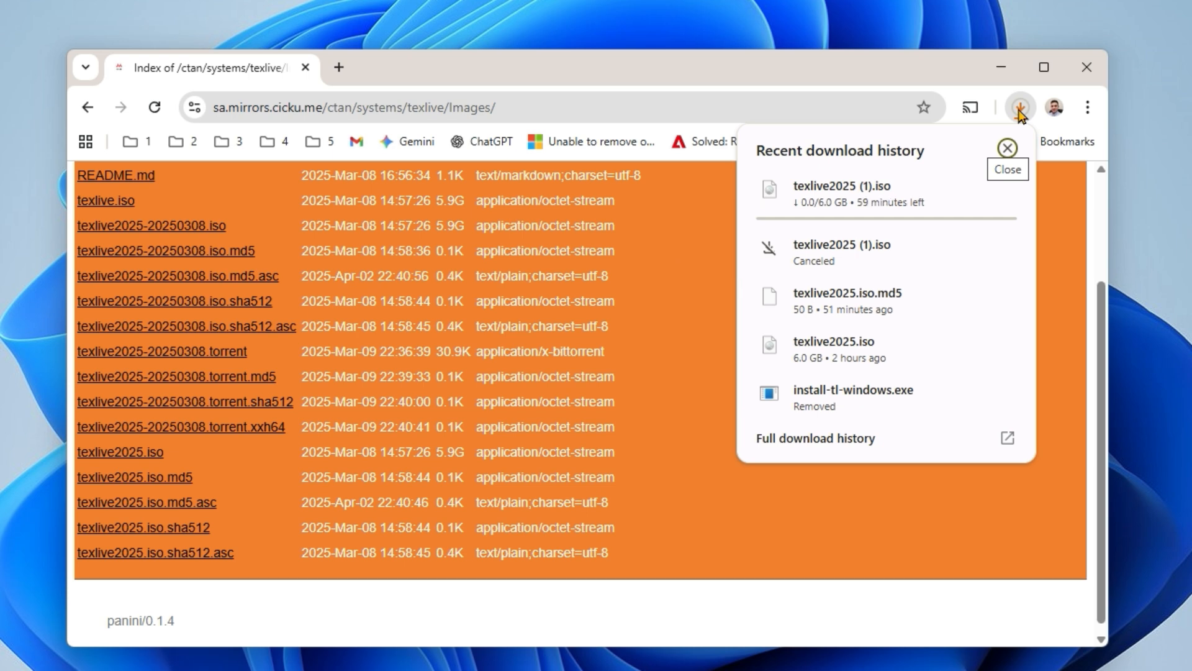
mouse_move(804, 216)
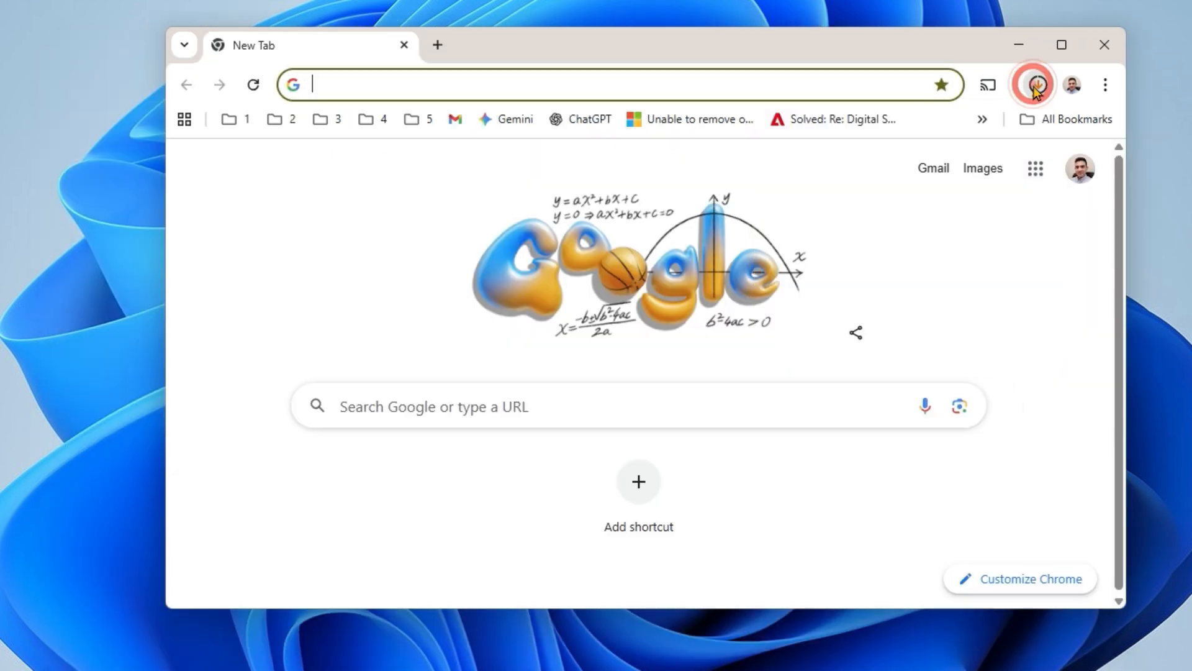
click(1036, 83)
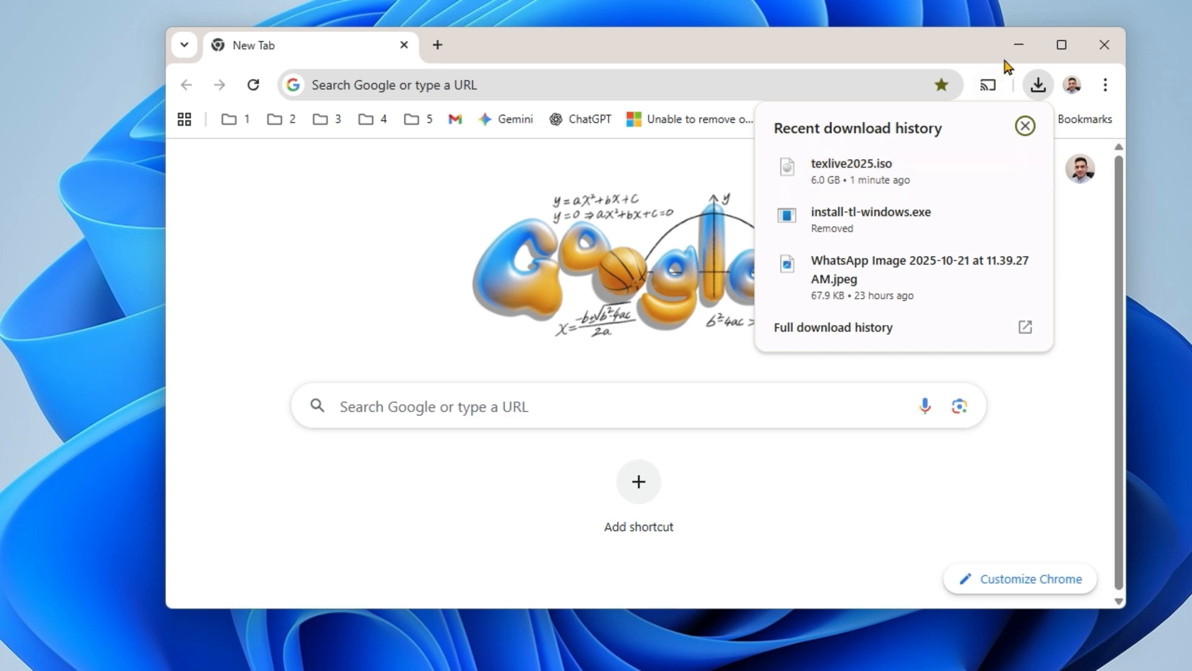
click(1015, 44)
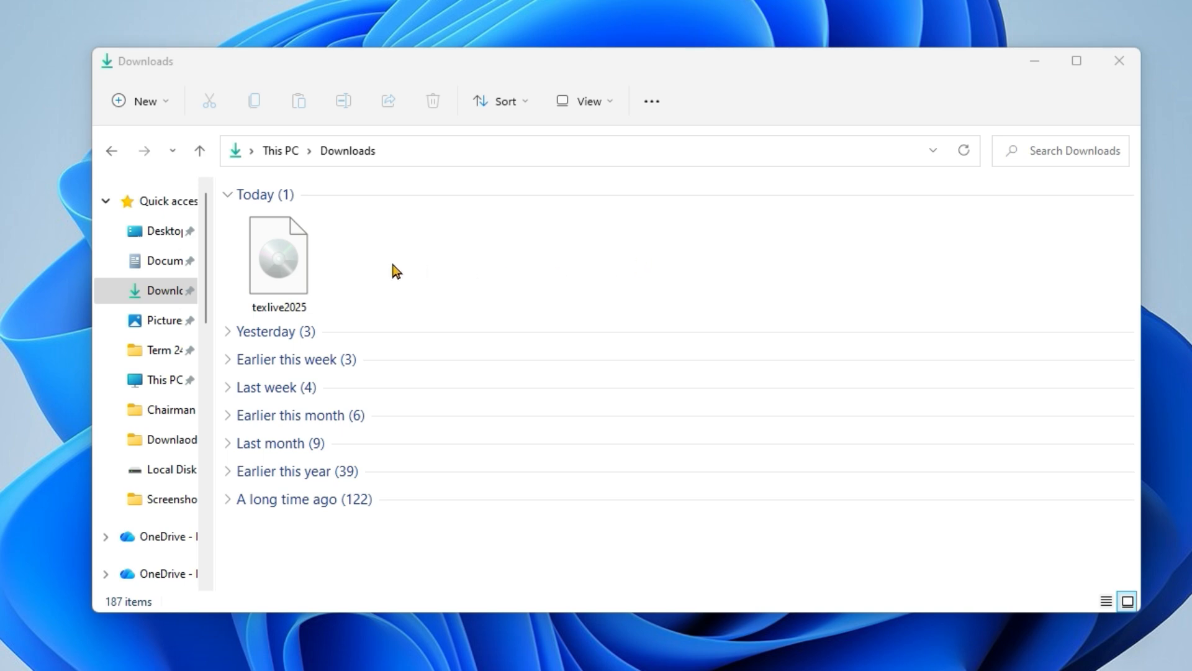
- Mount the texlive2025 disc image from the Downloads folder in File Explorer, allowing the file to open
right_click(293, 258)
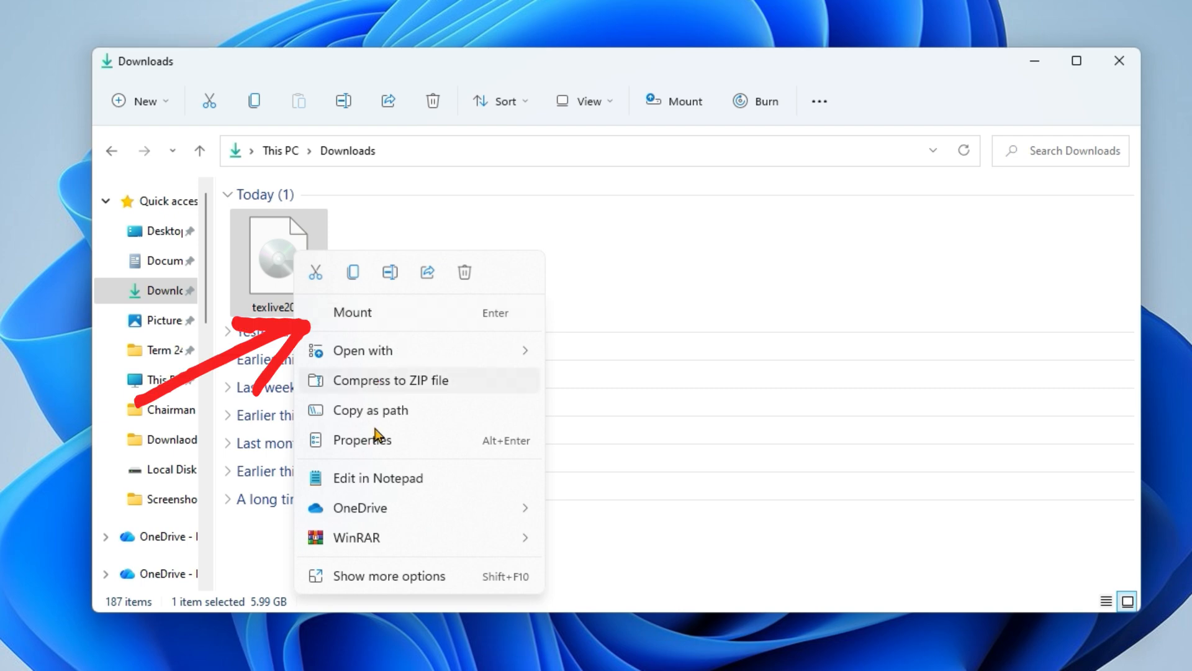
click(383, 318)
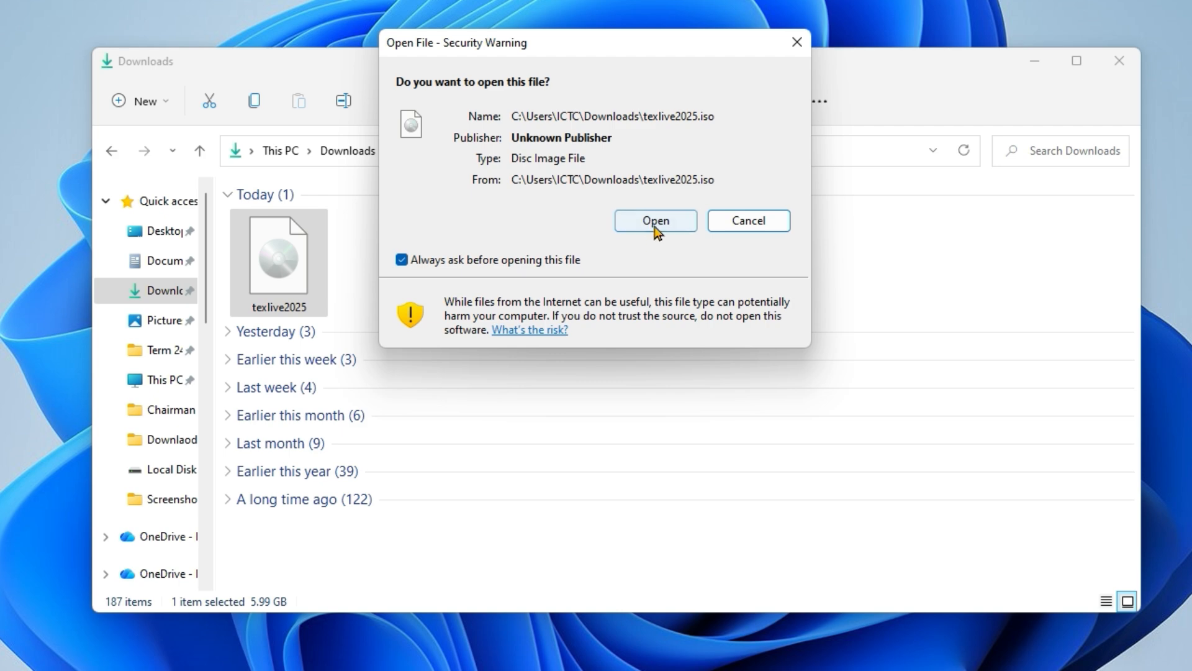
click(656, 223)
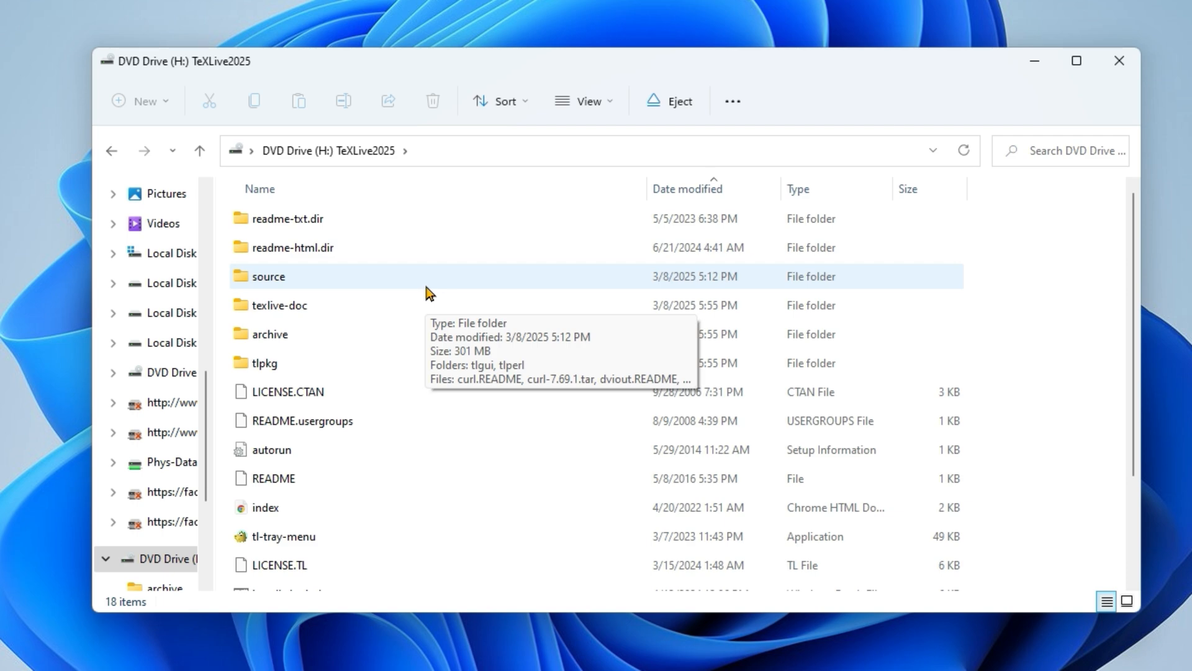
- Run the install-tl-windows batch file from the mounted TeXLive2025 drive and allow it past the security warning
scroll(289, 394, down, 3)
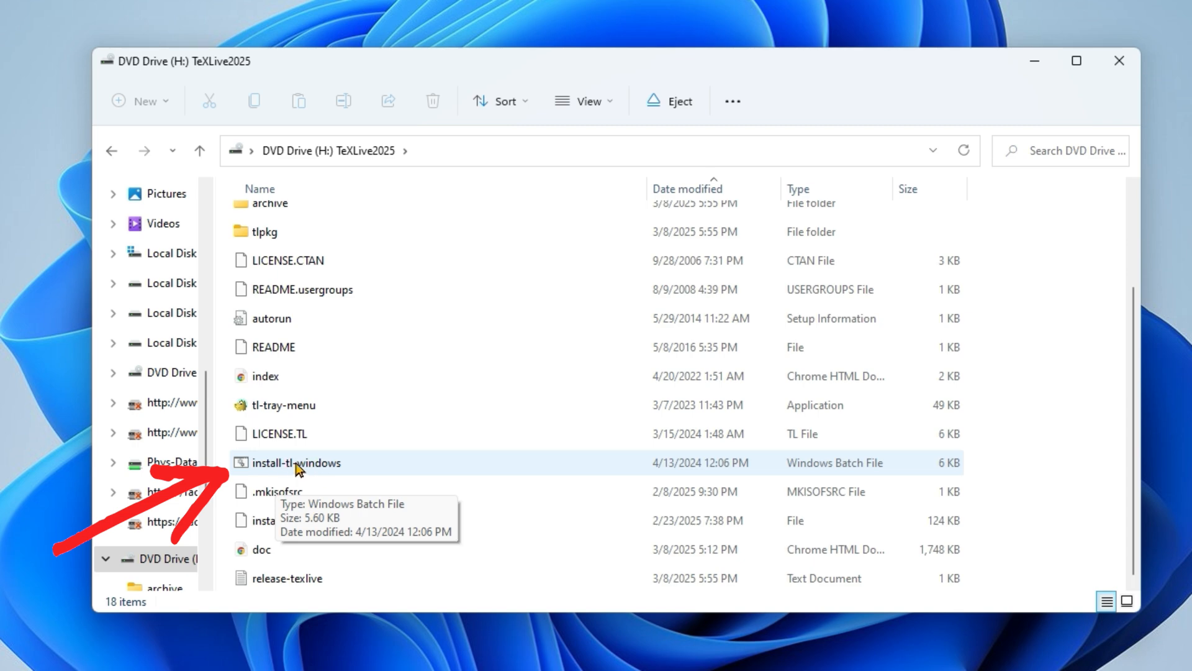
double_click(296, 464)
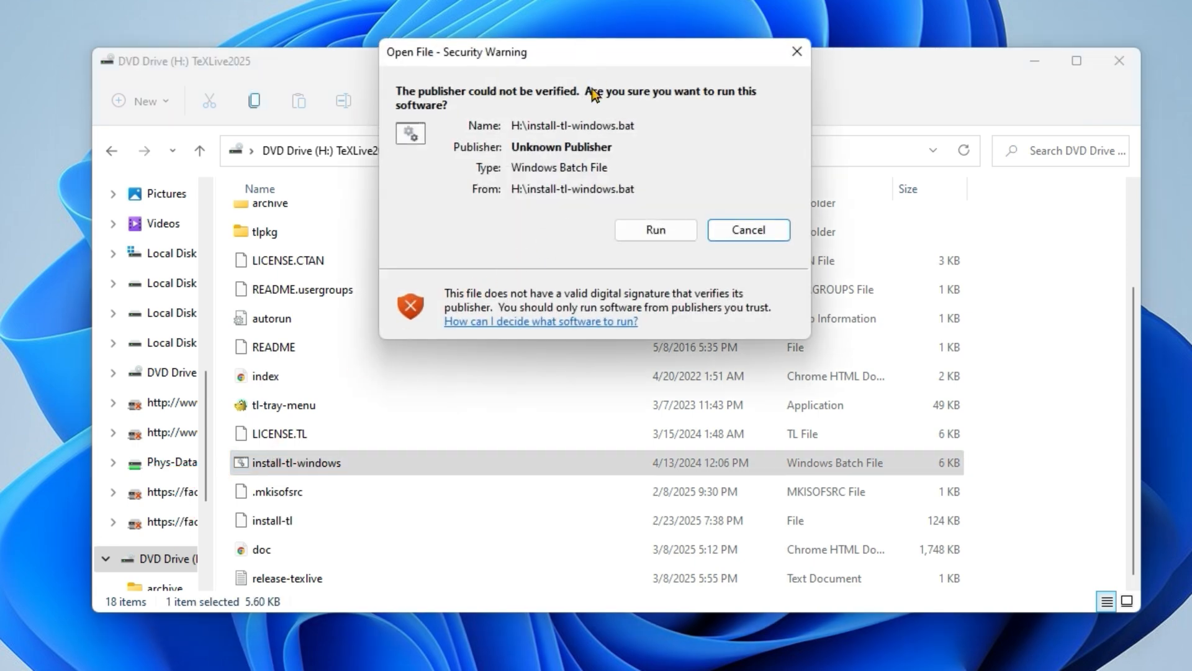
click(645, 231)
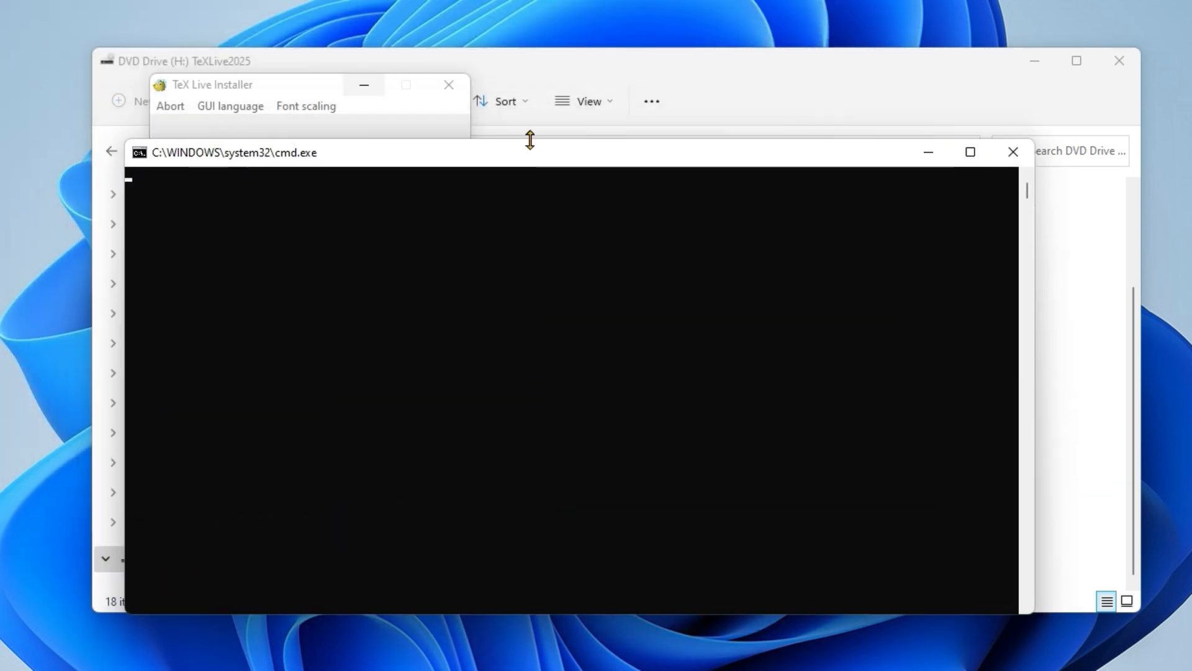
- Start installing TeX Live 2025 with the installer's default settings, keeping the TeXworks front end included
click(316, 91)
drag(316, 91, 633, 226)
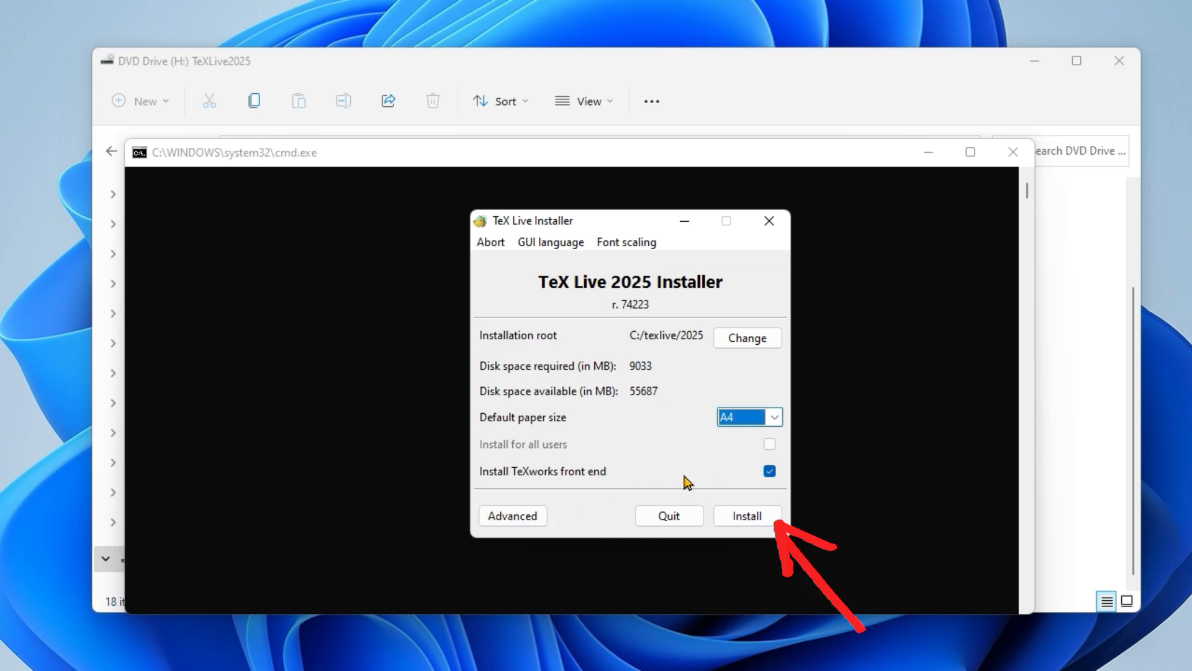
click(750, 522)
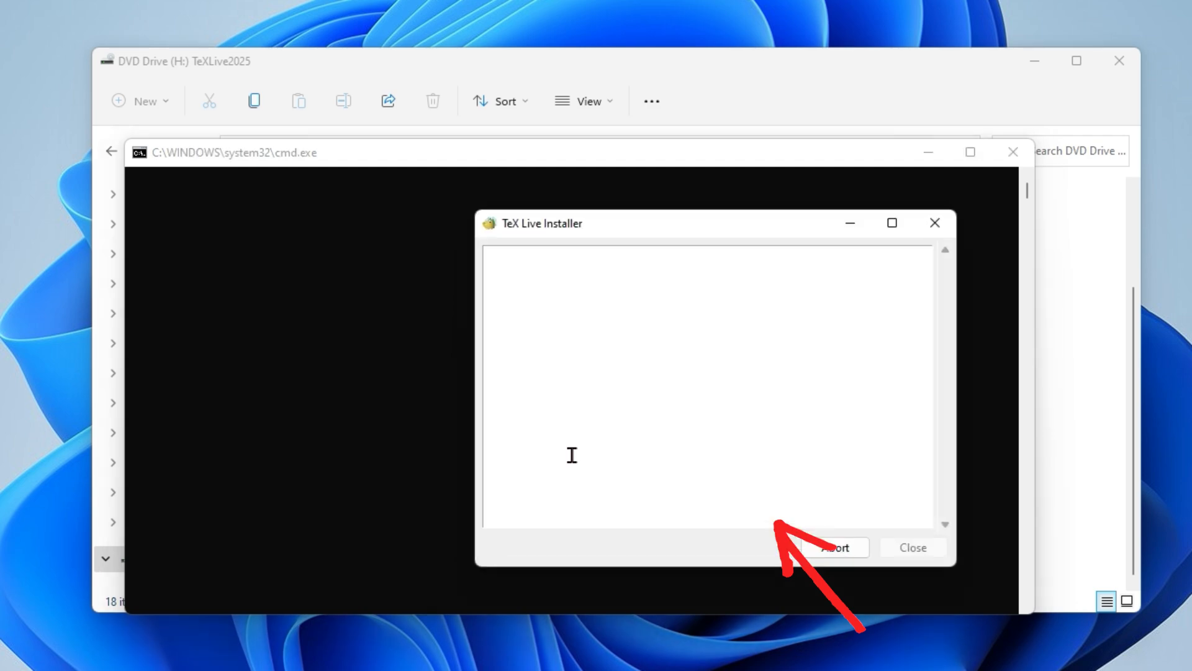
drag(642, 226, 562, 206)
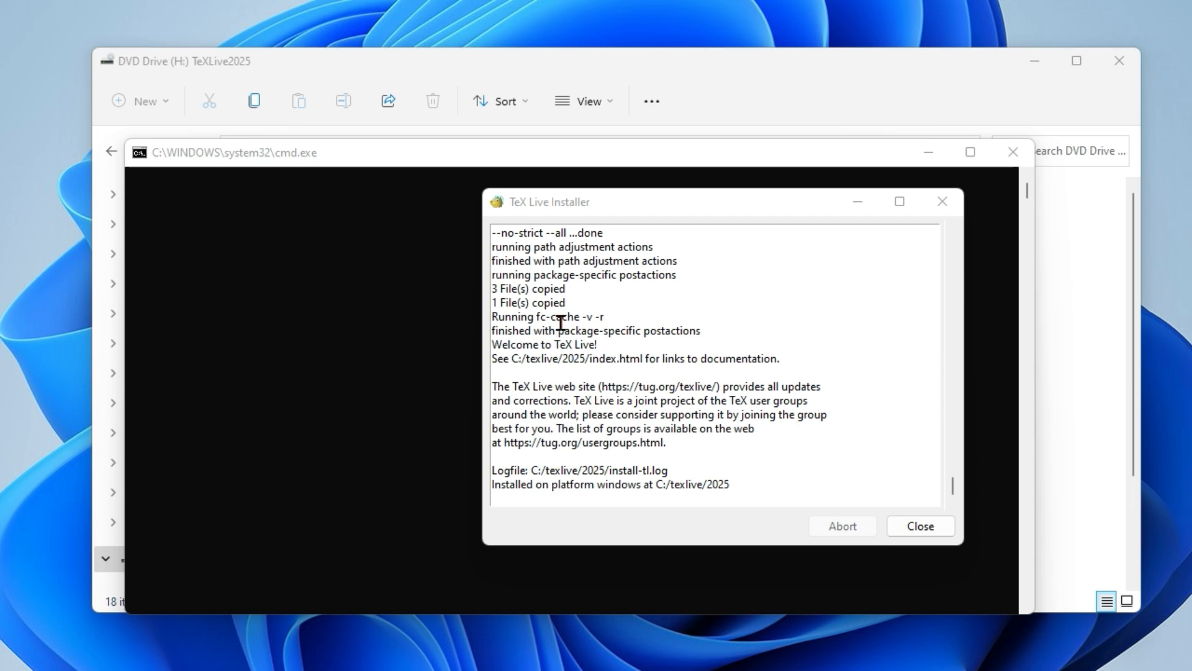
- Close the finished TeX Live installer and the TeXLive2025 drive window
click(711, 348)
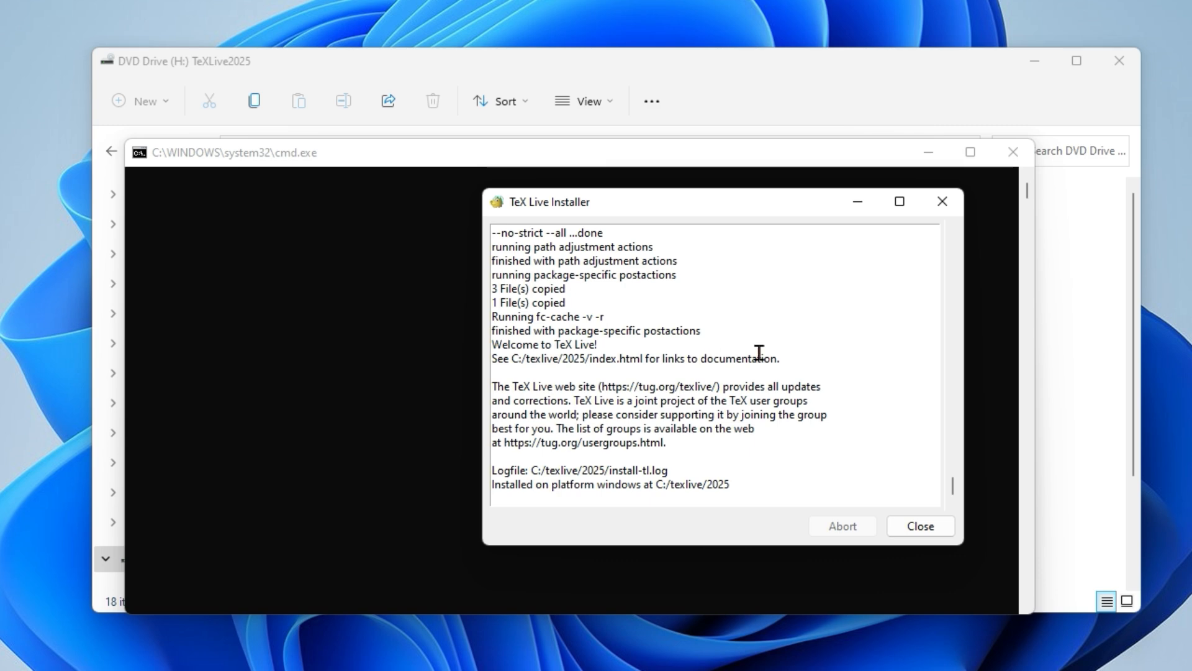
click(921, 526)
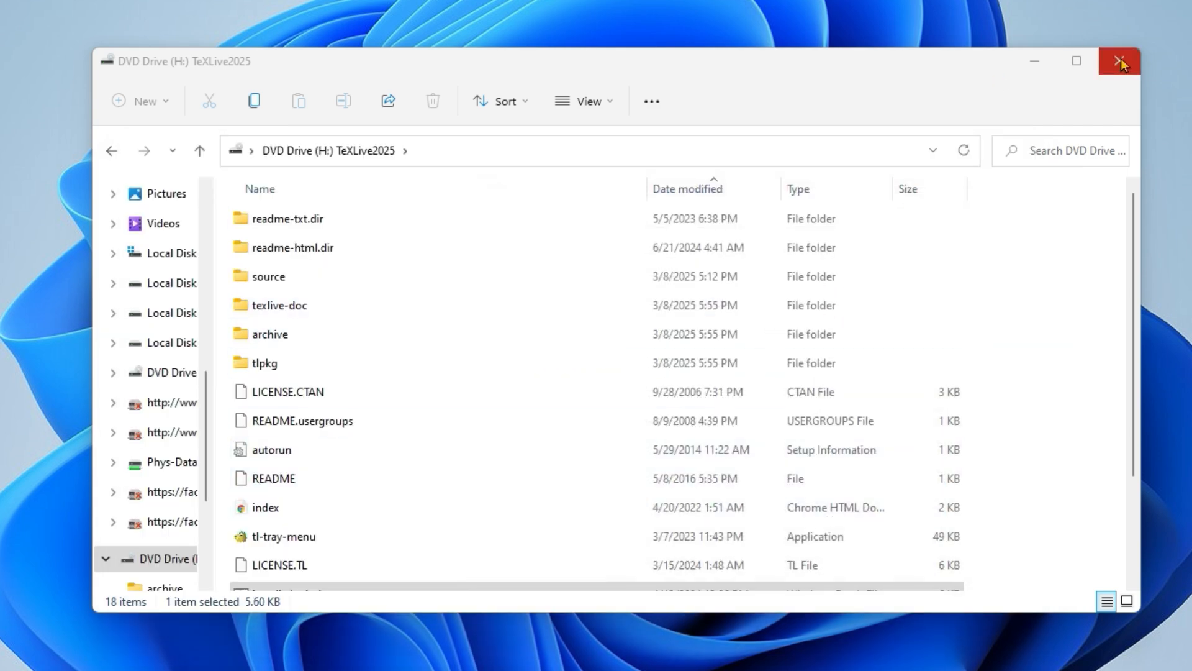
click(1120, 61)
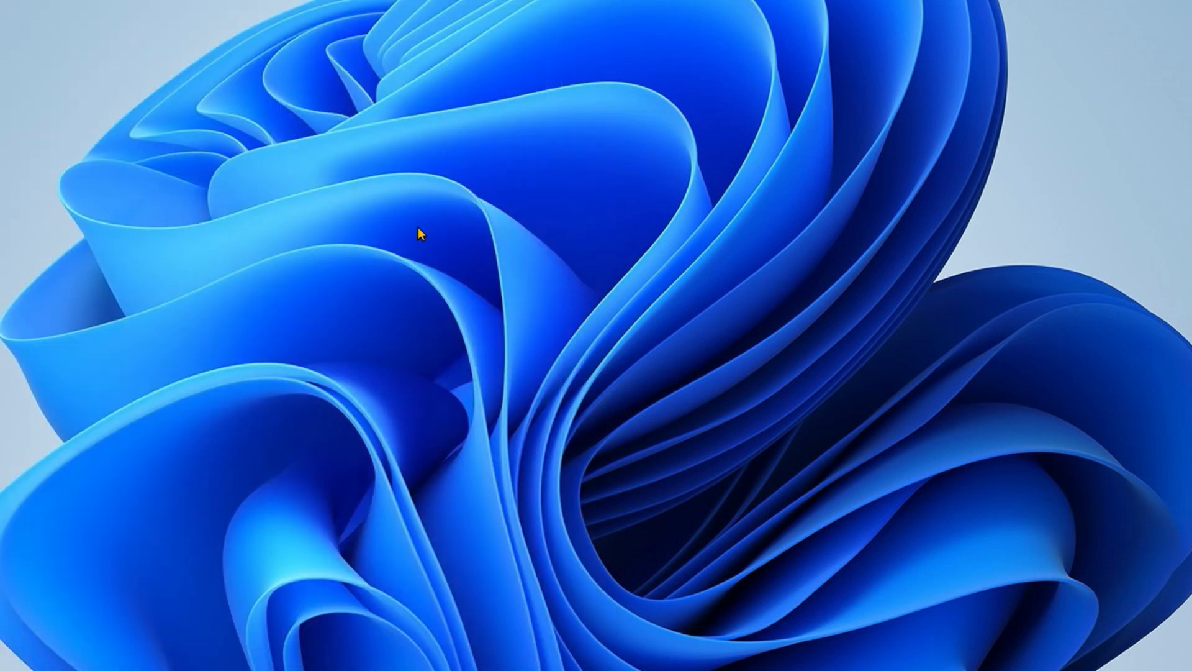
- Search Windows for "texworks" and launch the TeXworks editor
click(347, 448)
click(203, 668)
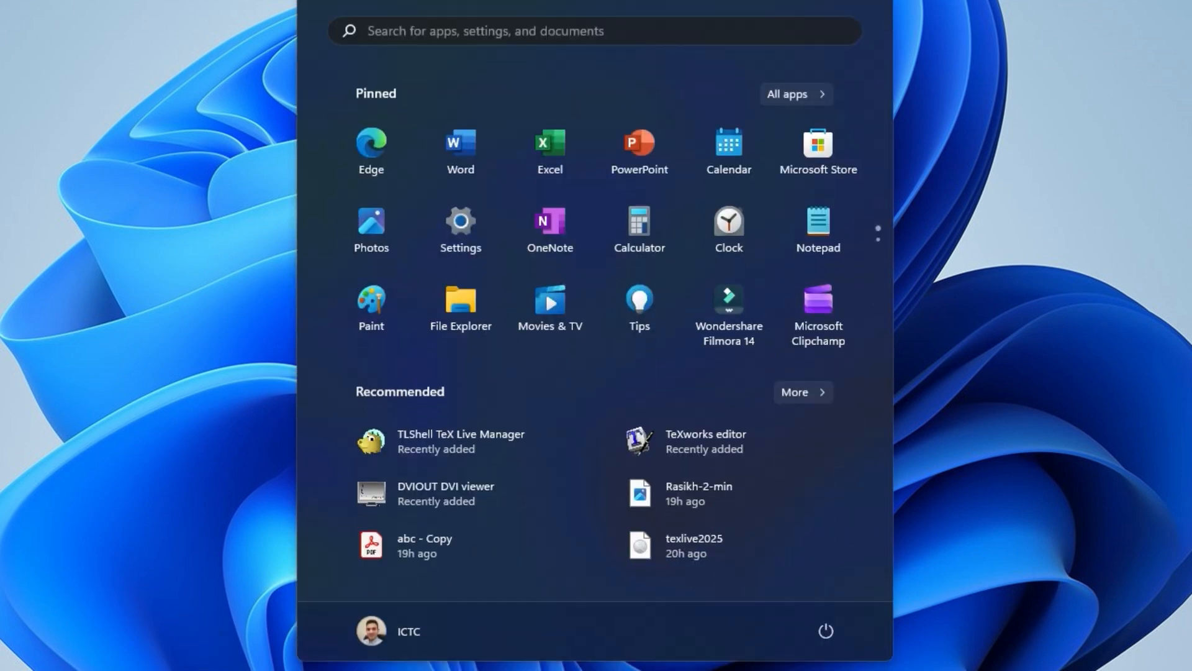
text(t)
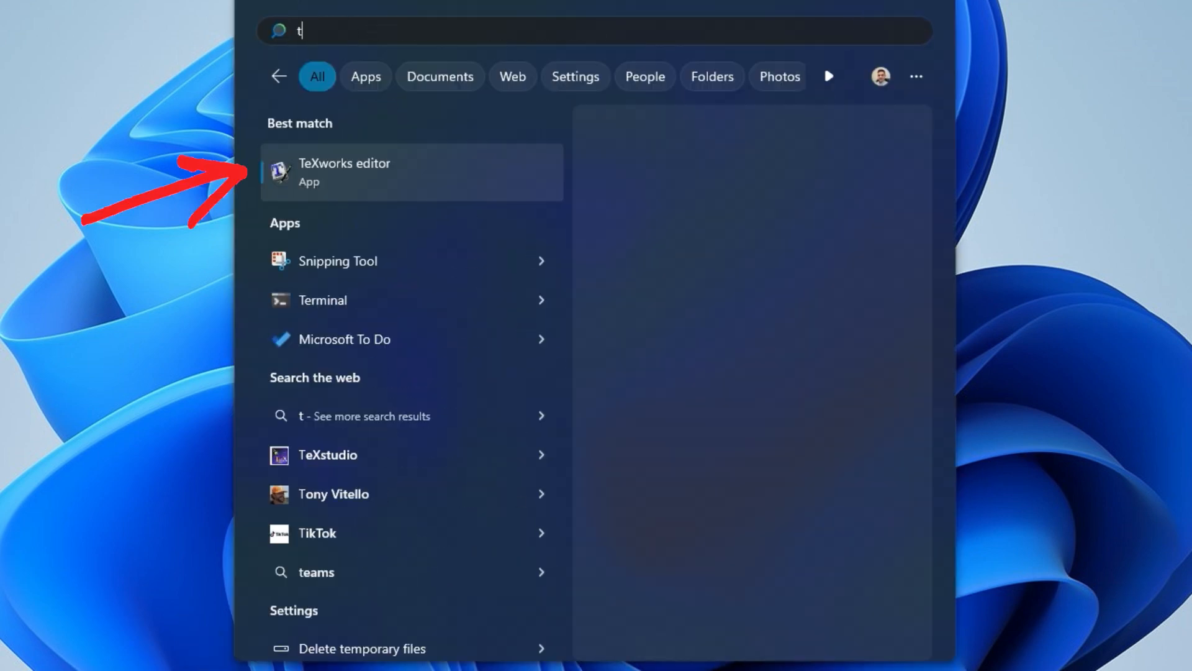
text(exw)
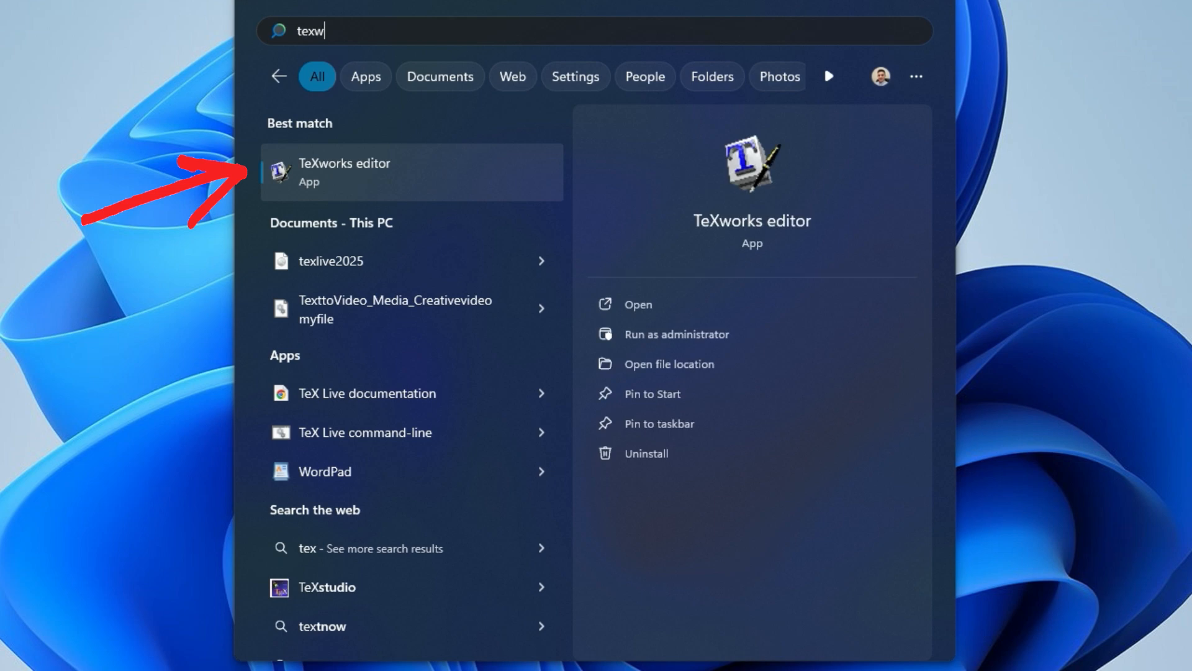
text(orks)
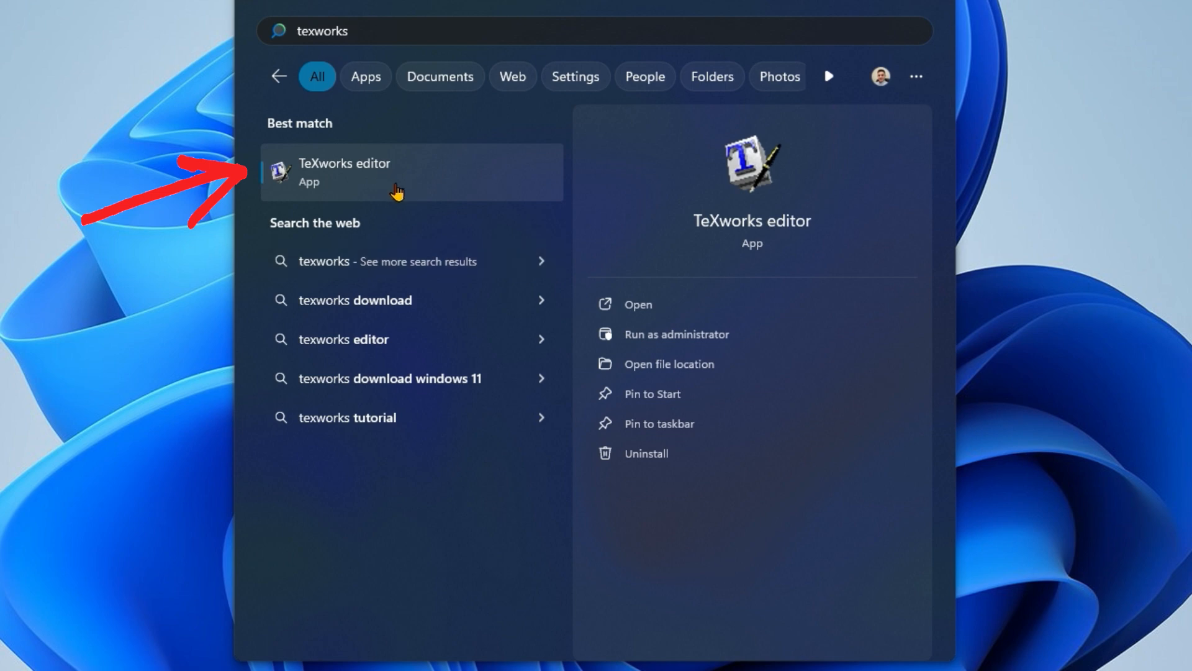
click(407, 174)
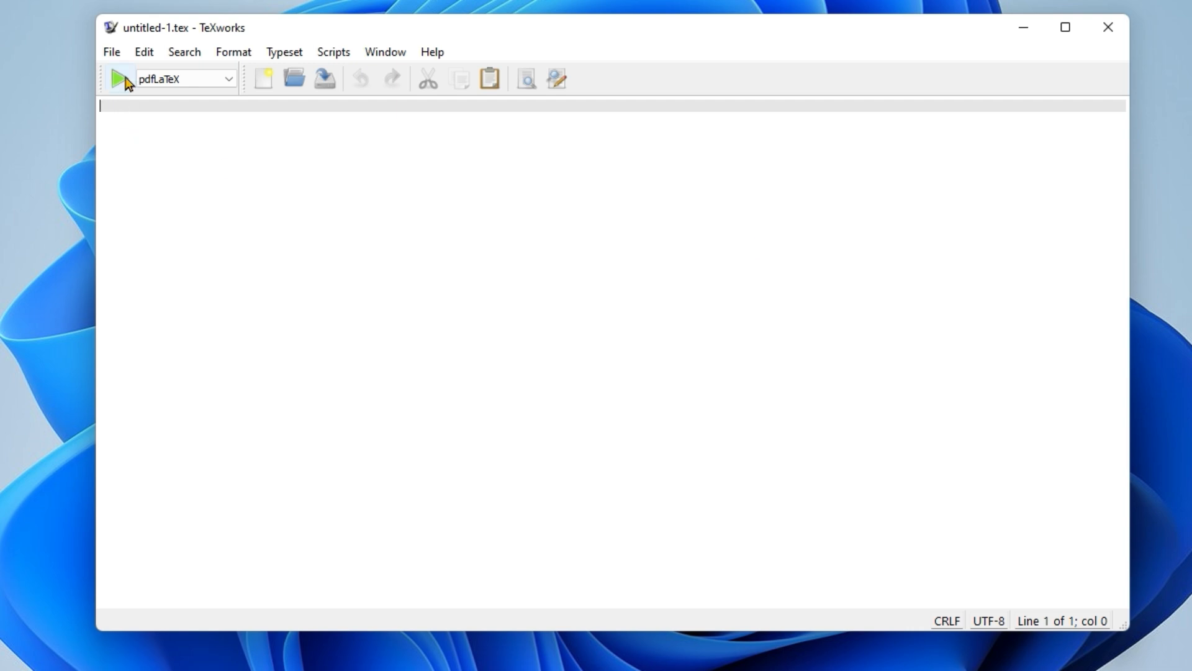
- Create a new TeXworks document and paste the copied LaTeX "Hello, world!" article code into it
click(118, 51)
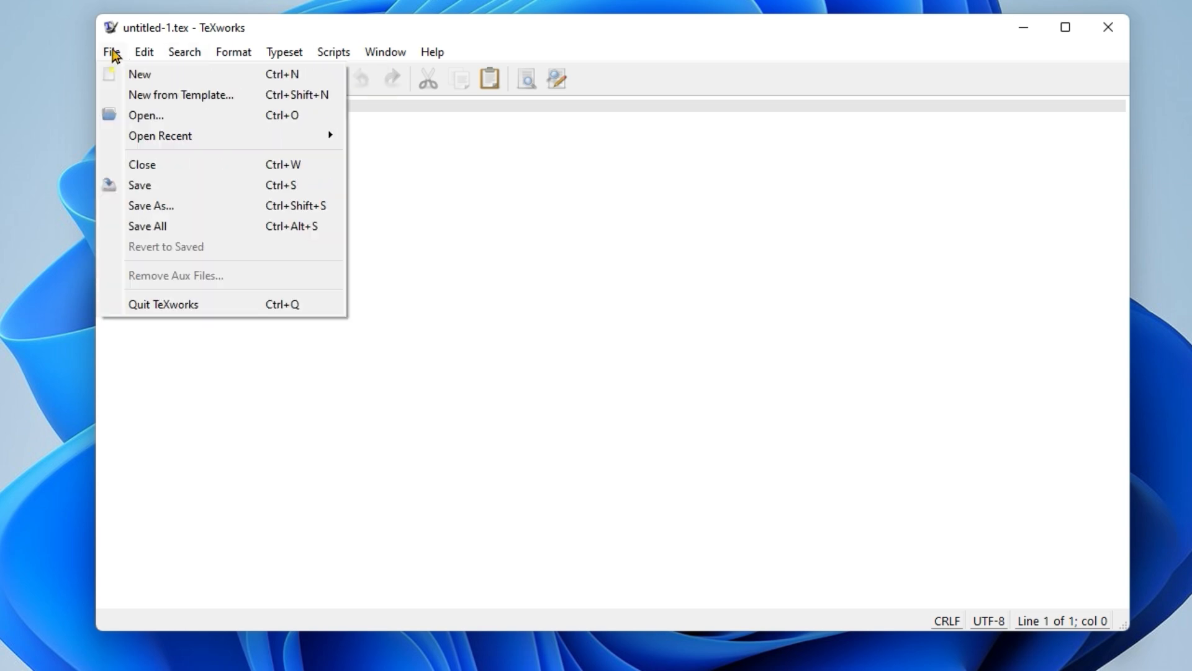
click(140, 76)
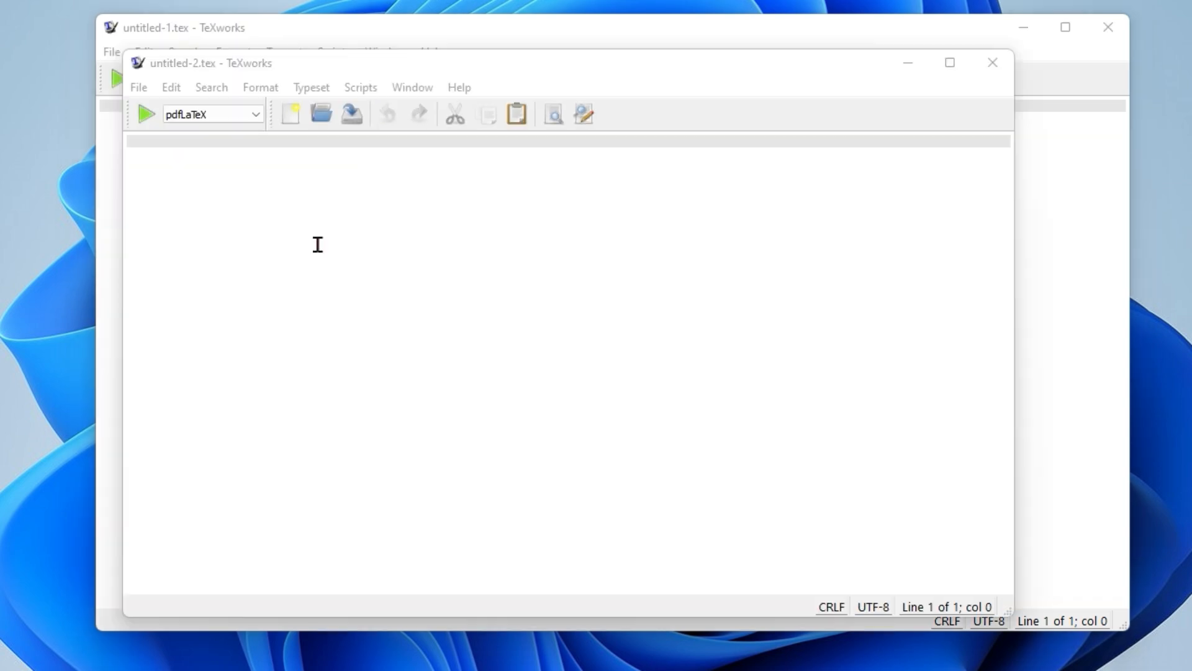
right_click(268, 235)
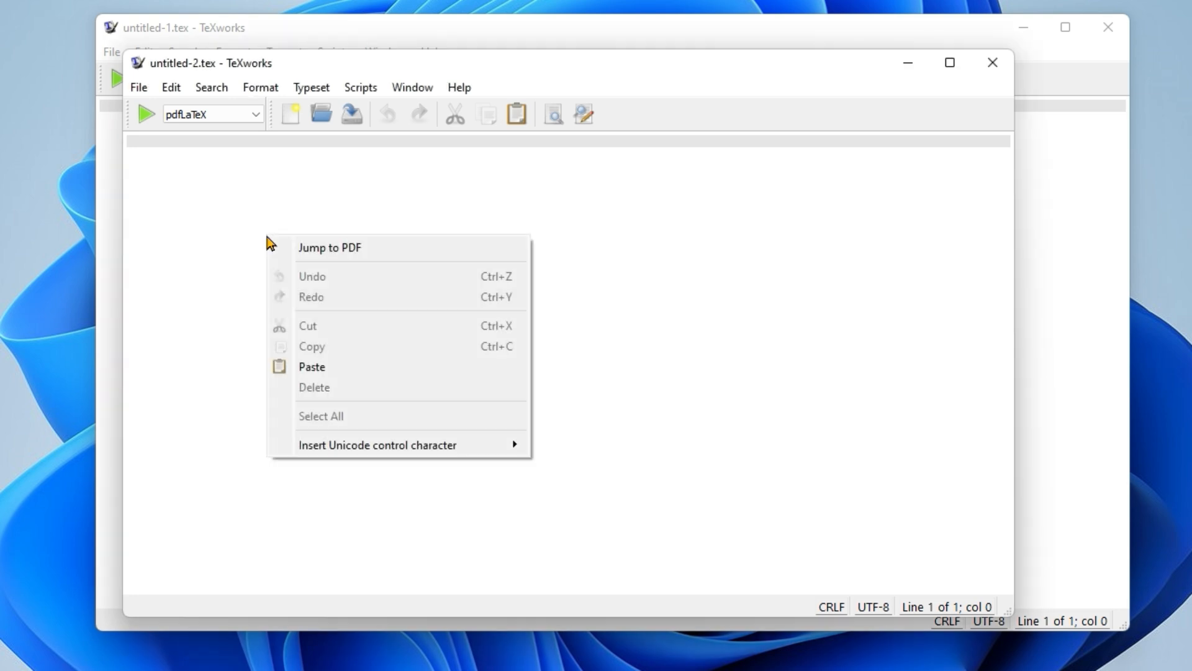
click(312, 367)
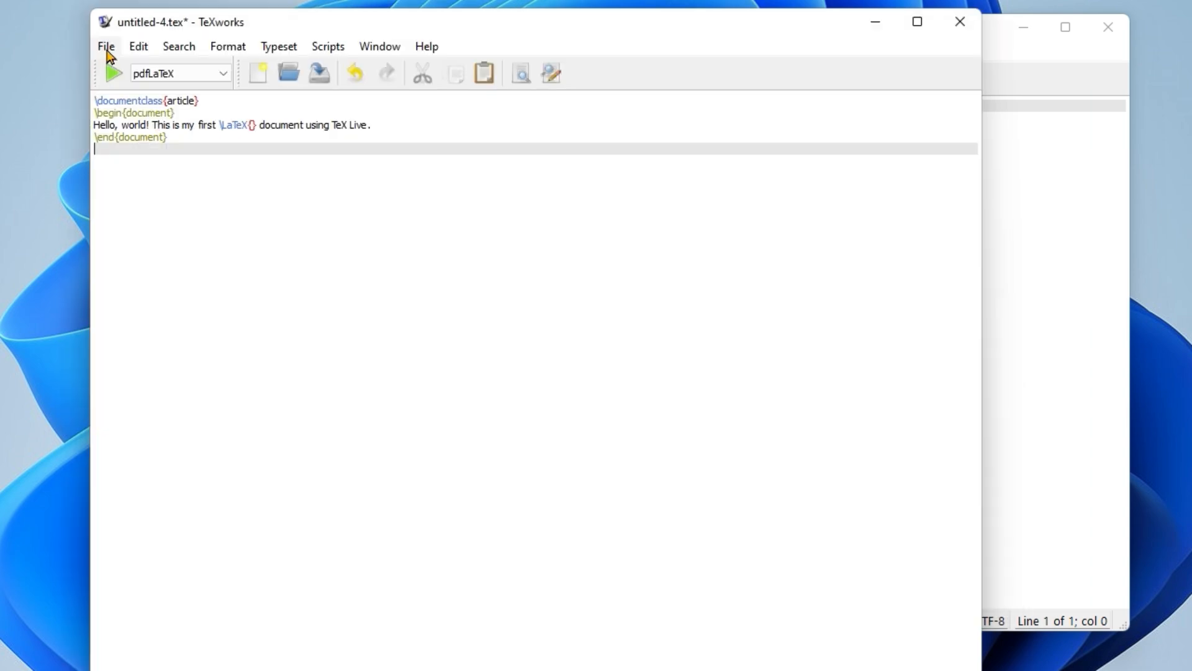
- Save the pasted LaTeX code as a TeX document named demo4 in the Documents folder
click(107, 49)
click(133, 178)
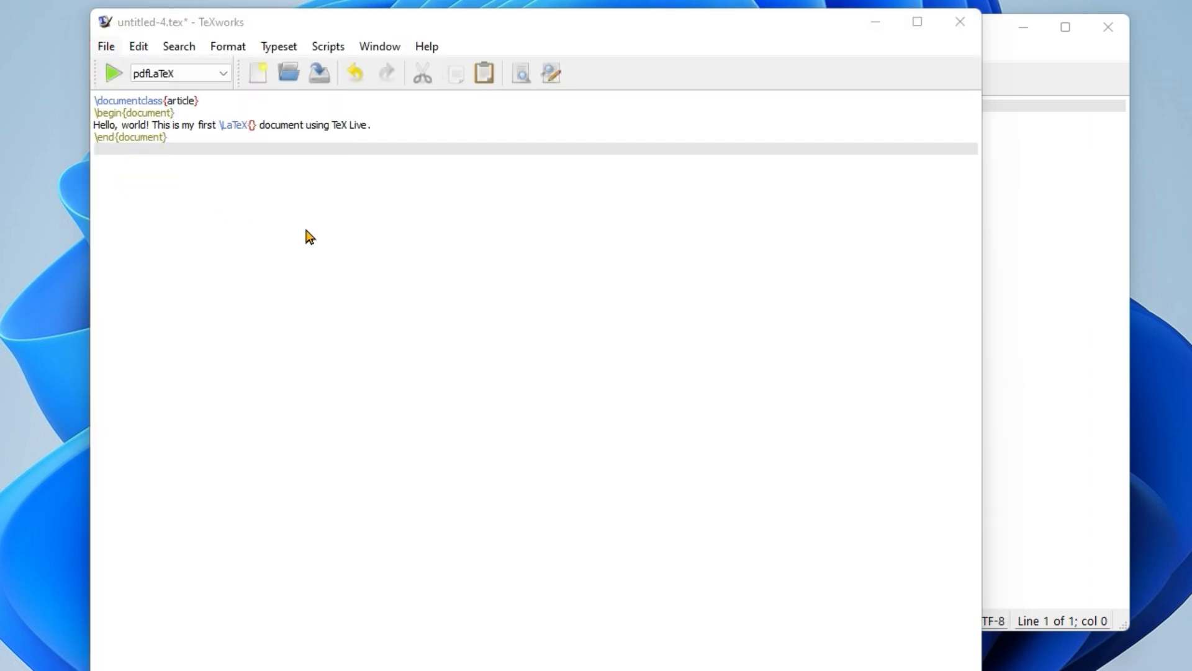
text(dem)
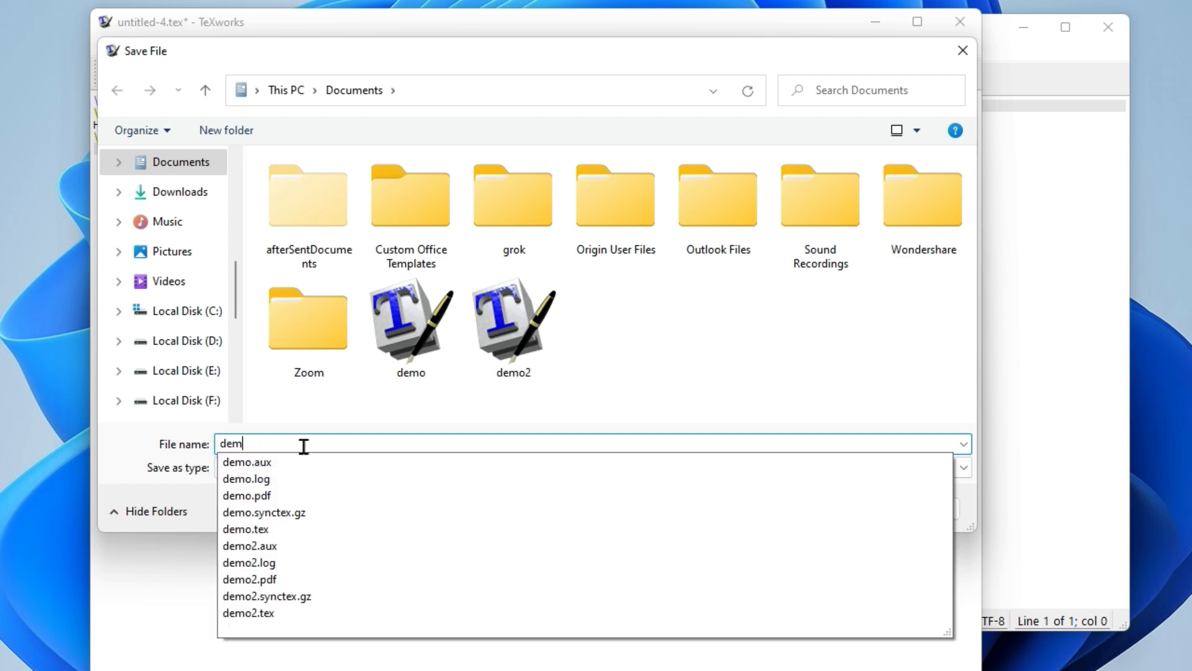
text(o4)
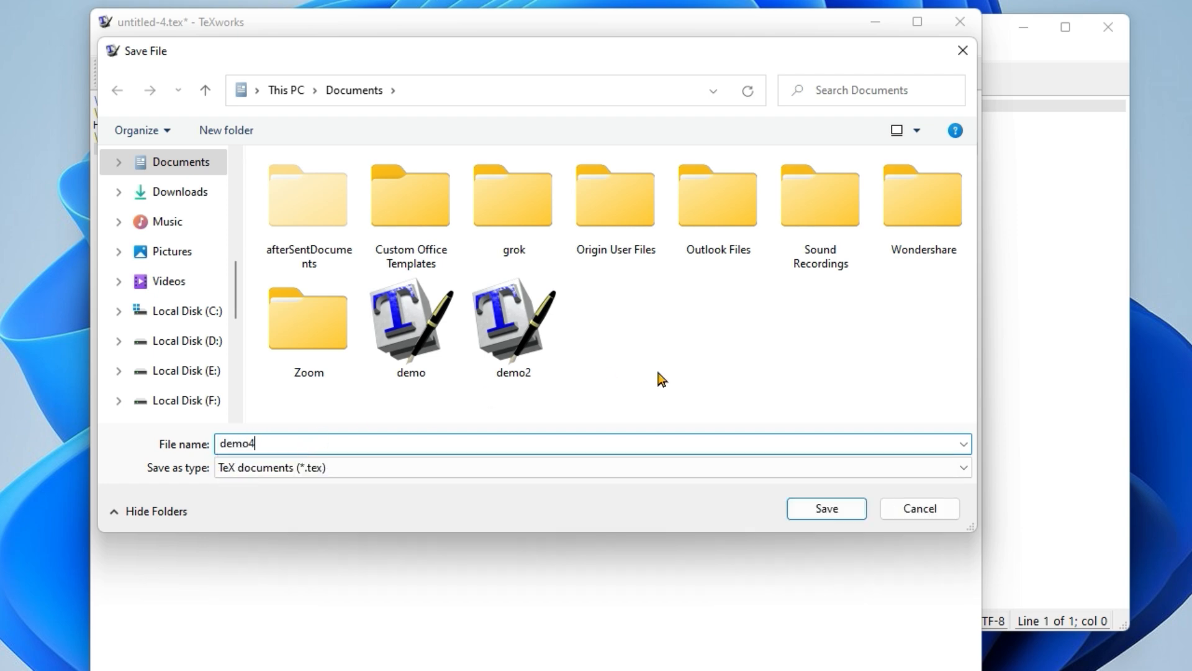
click(674, 369)
click(818, 513)
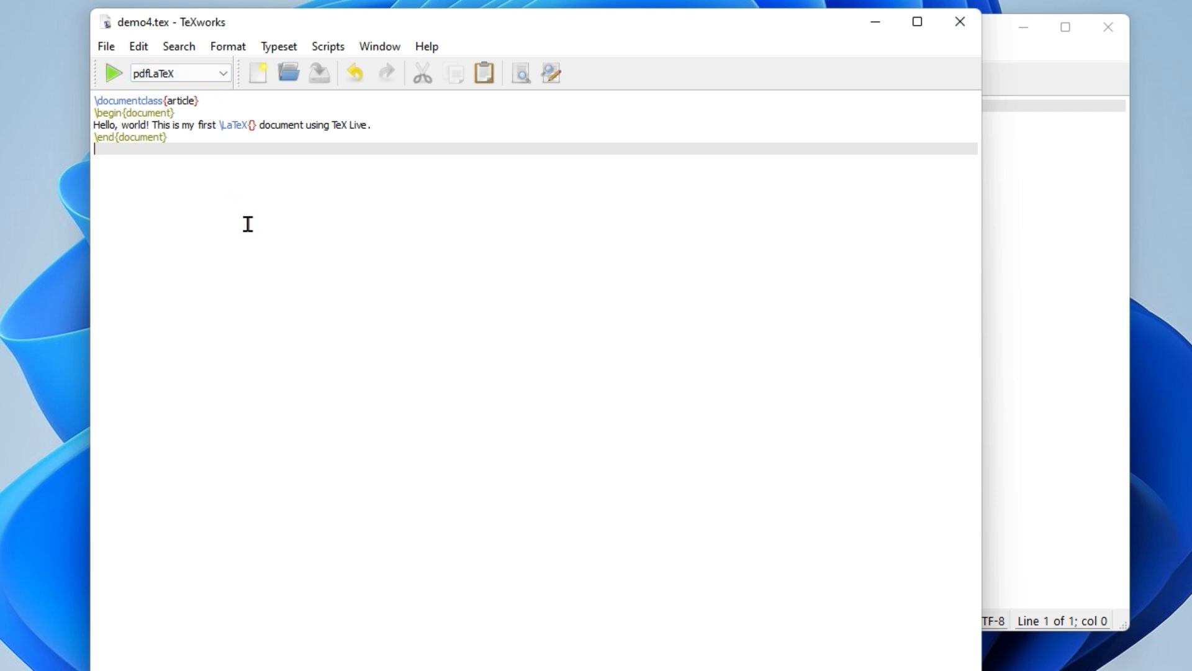
- Typeset demo4.tex with pdfLaTeX and close the PDF preview after checking its text
click(114, 75)
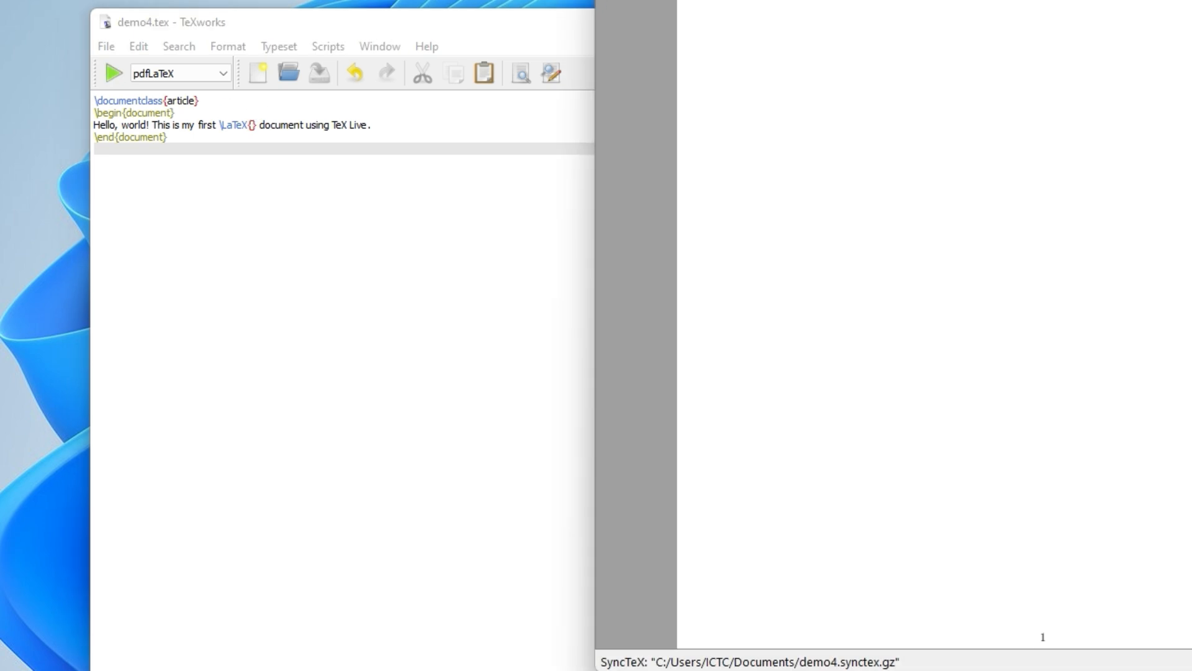
drag(1043, 0, 476, 32)
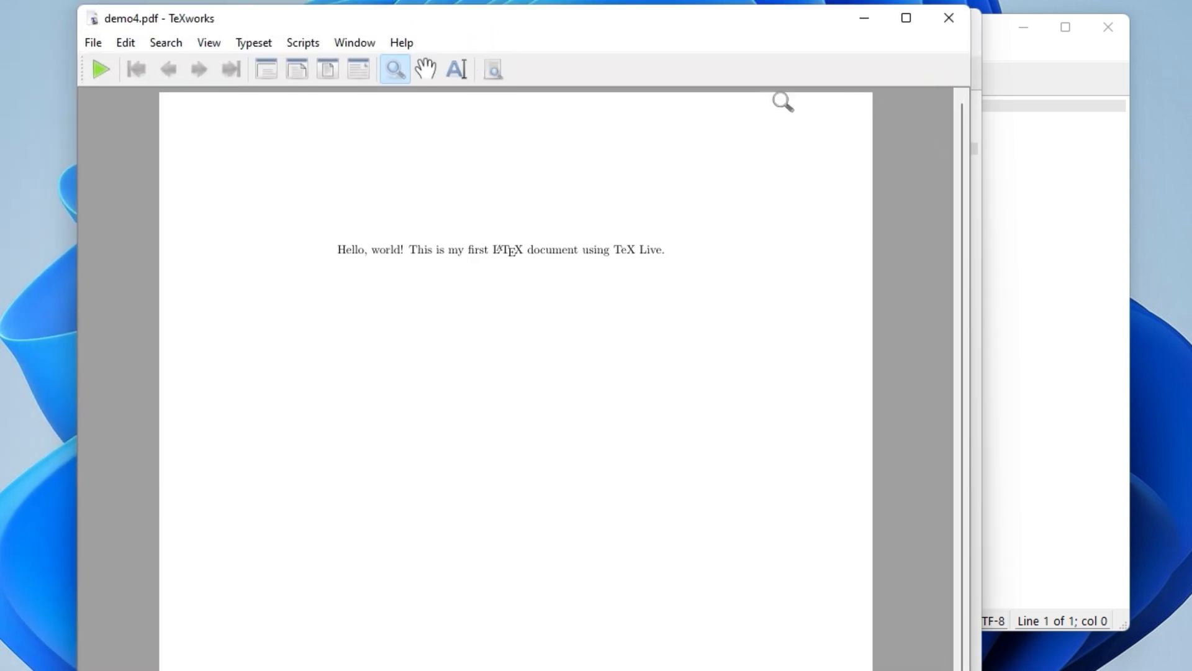
drag(379, 256, 350, 260)
click(790, 160)
click(957, 17)
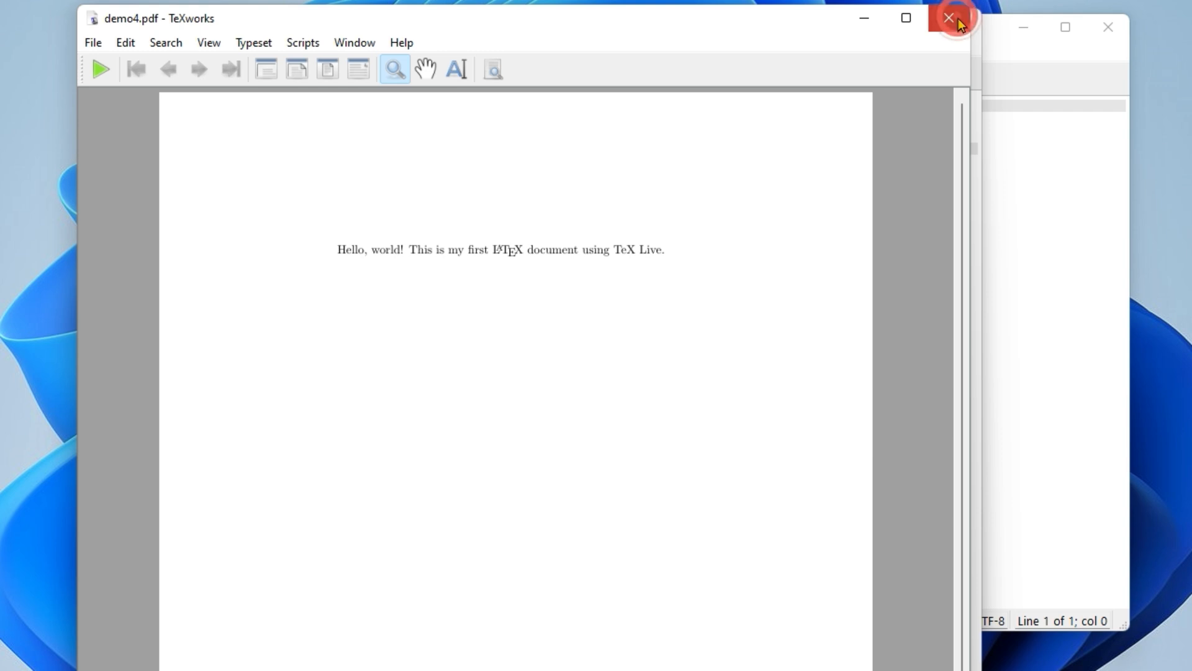